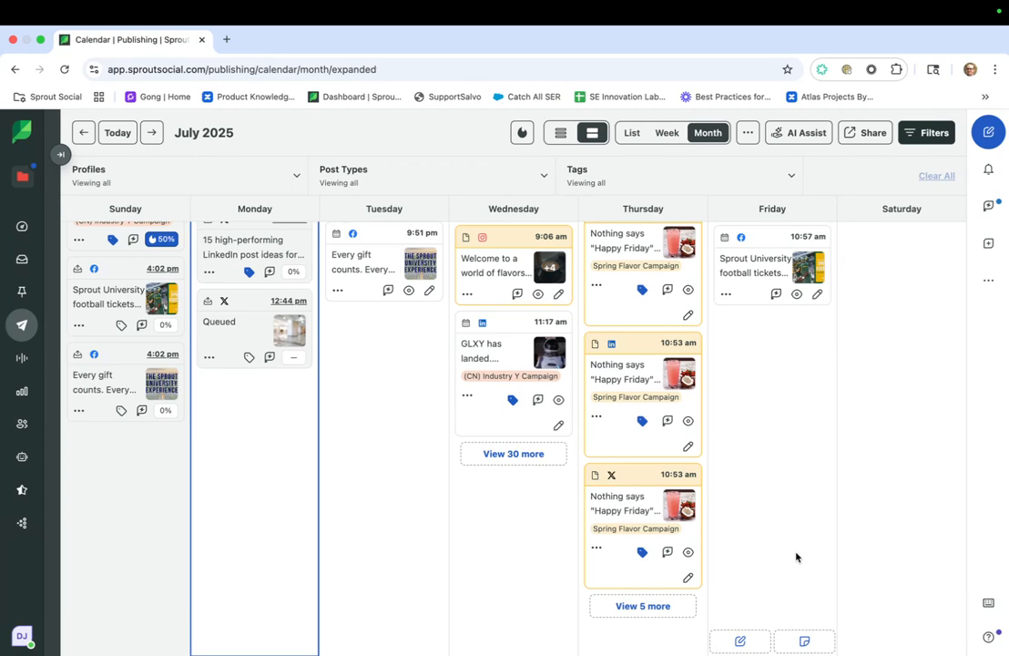
# - Start composing a new post from the July 2025 publishing calendar
pyautogui.click(23, 326)
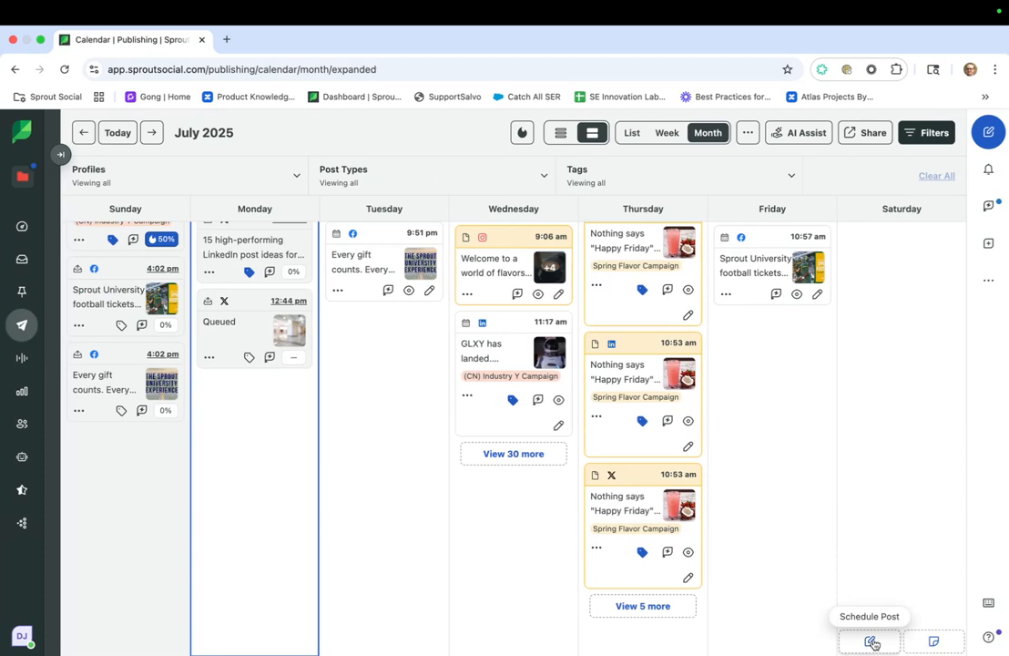
pyautogui.scroll(5, 921, 484)
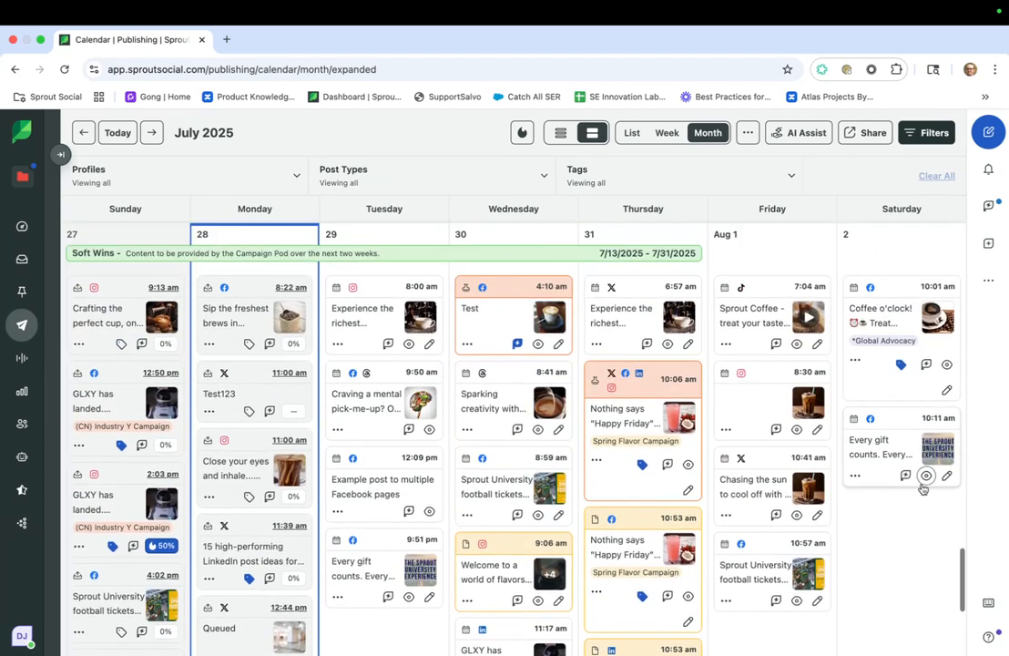
pyautogui.click(988, 135)
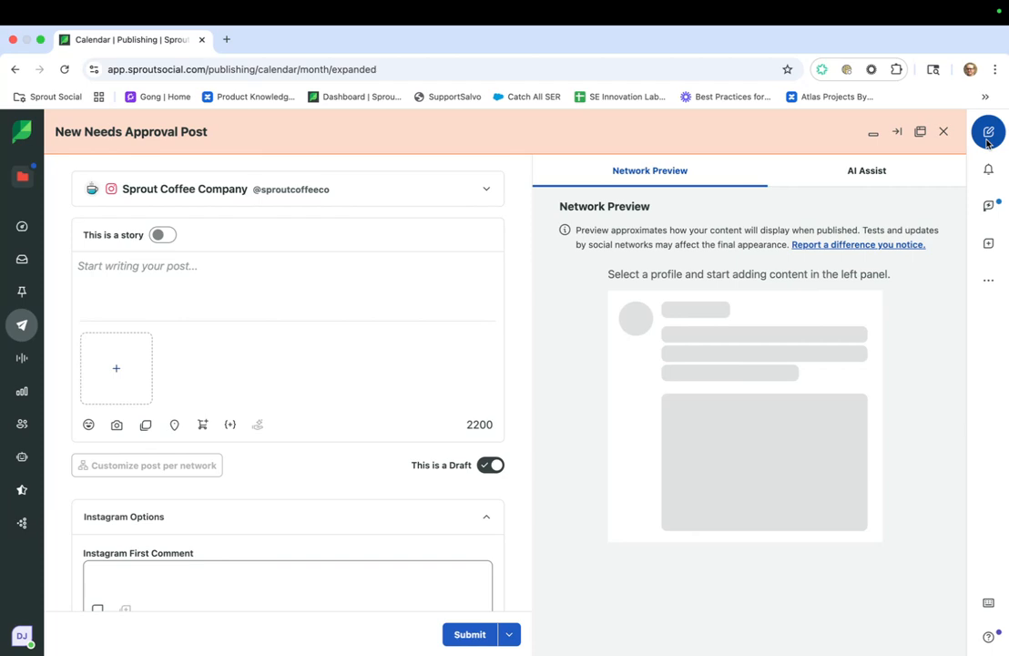
# - Add the X profile Sprout Coffee Co Bos to the post alongside the already selected Instagram profile
pyautogui.click(491, 192)
pyautogui.scroll(-4, 374, 429)
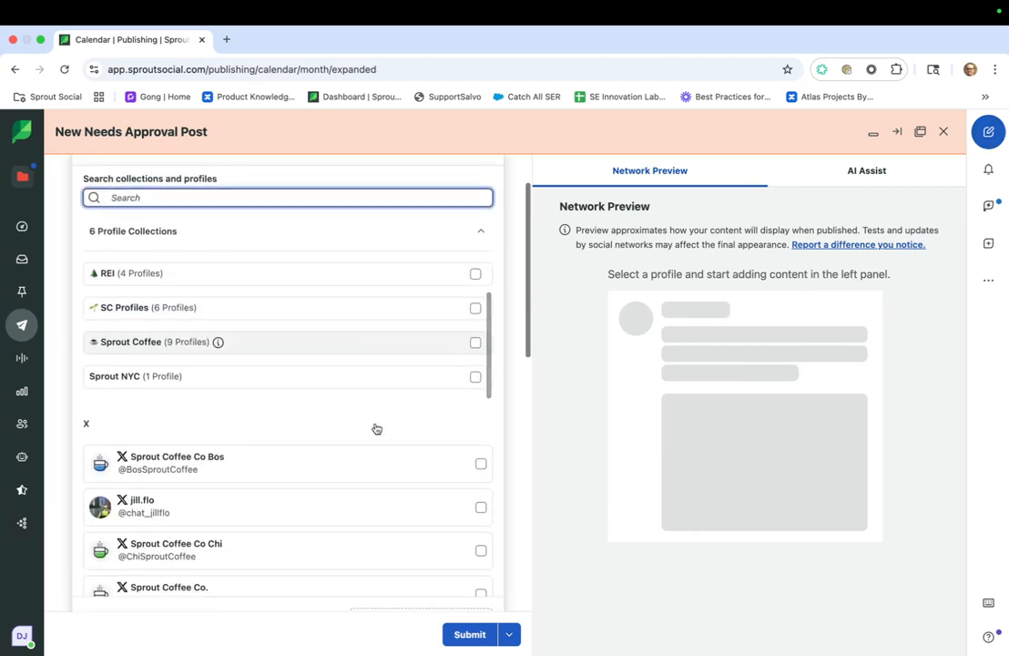
pyautogui.scroll(-5, 377, 428)
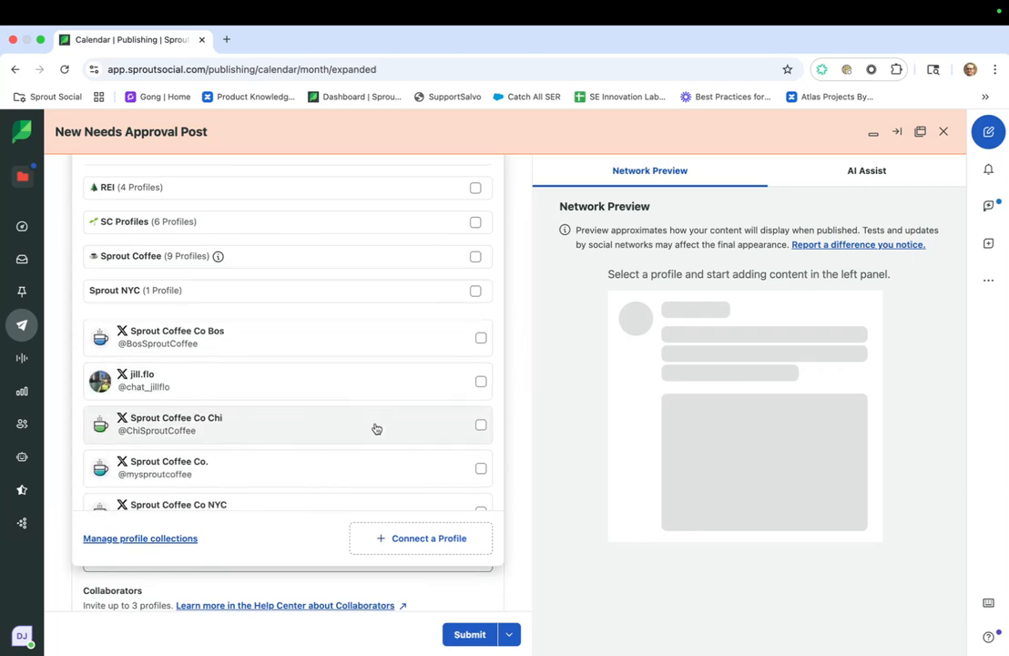
pyautogui.click(446, 333)
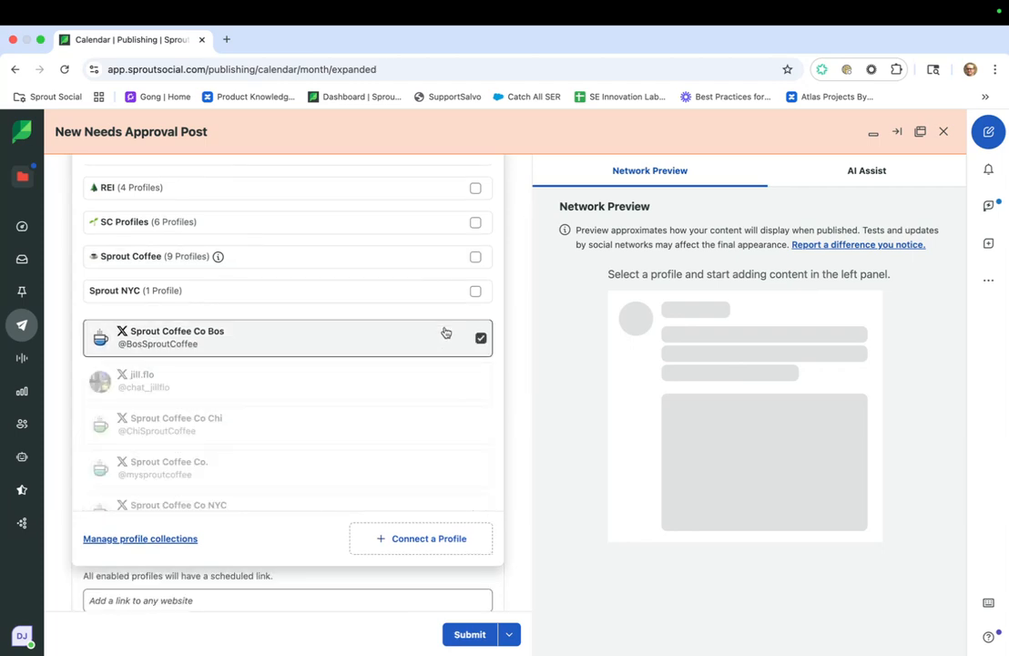
pyautogui.click(519, 383)
pyautogui.scroll(3, 509, 373)
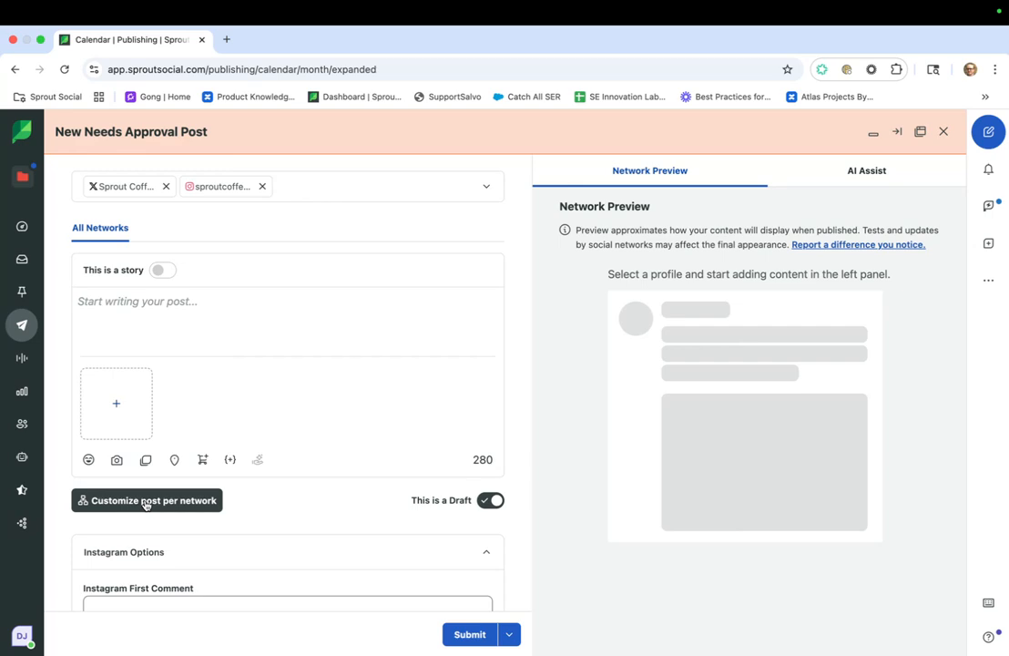
# - Write "This is a post" as the post text and customize the post per network, ending on the Instagram version
pyautogui.click(247, 307)
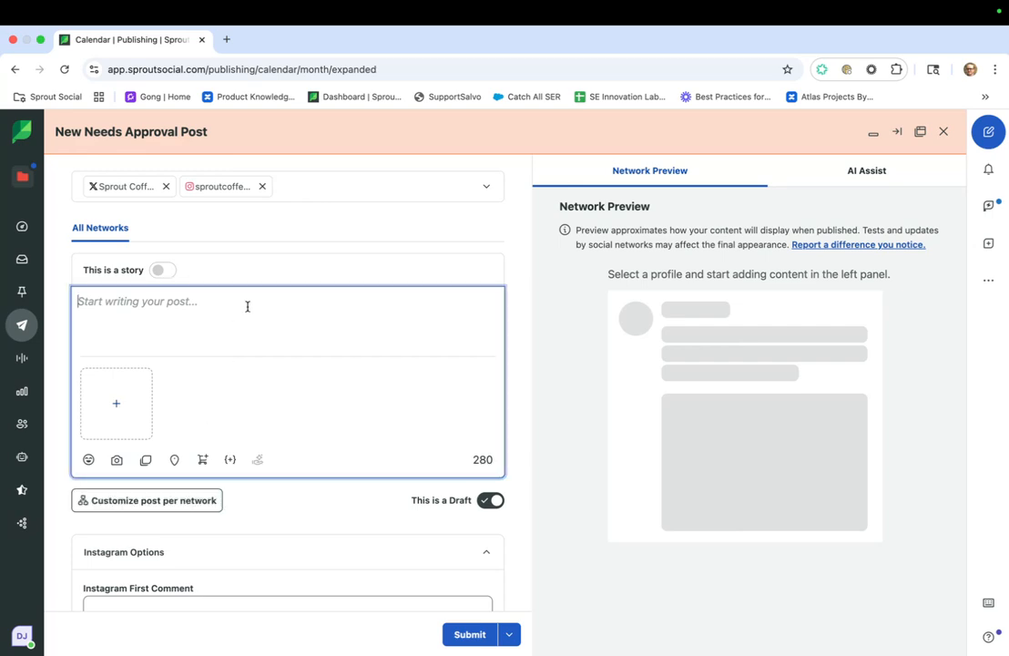
pyautogui.write('This is ')
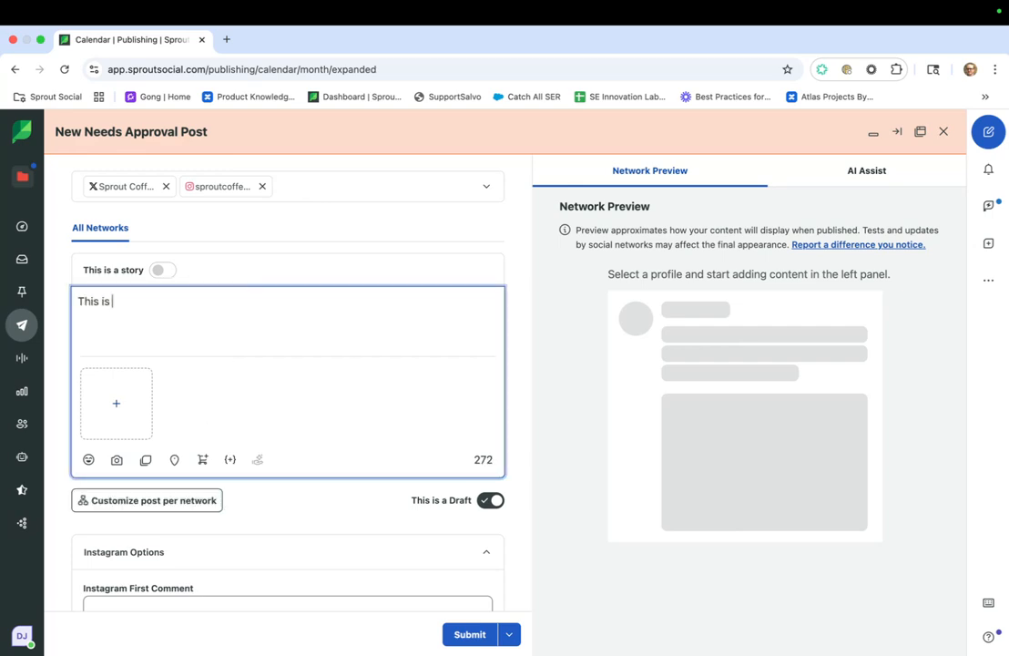
pyautogui.write('a post')
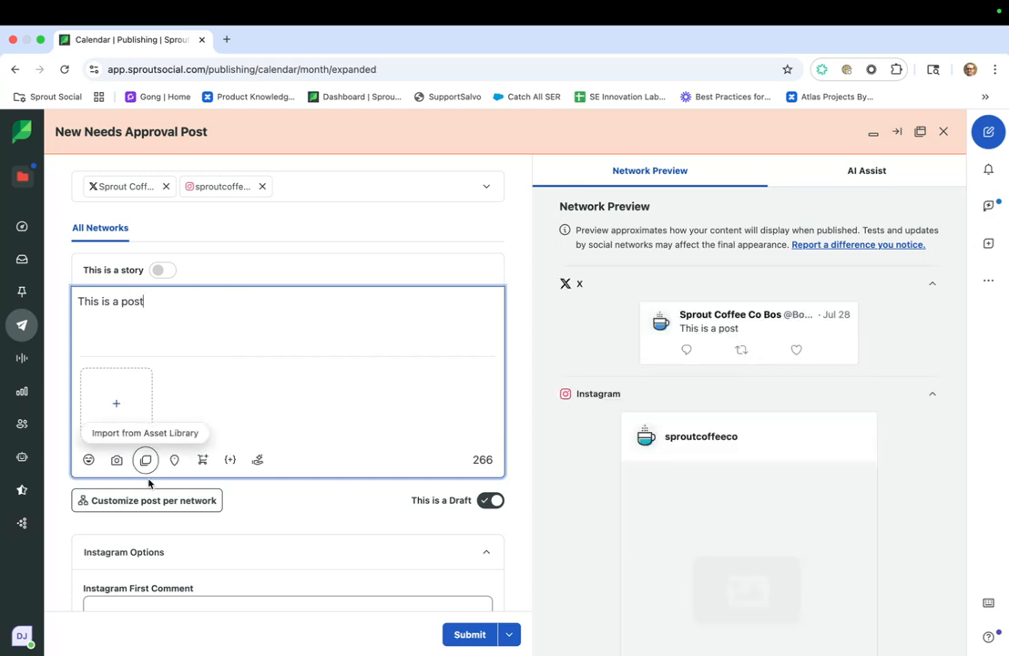
pyautogui.click(143, 503)
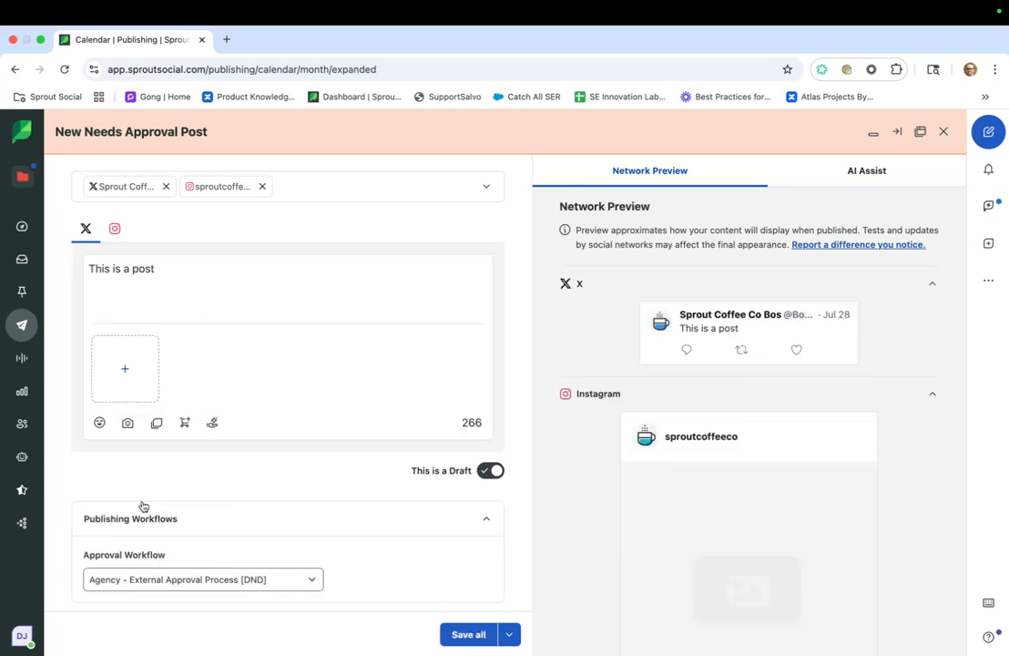
pyautogui.click(113, 232)
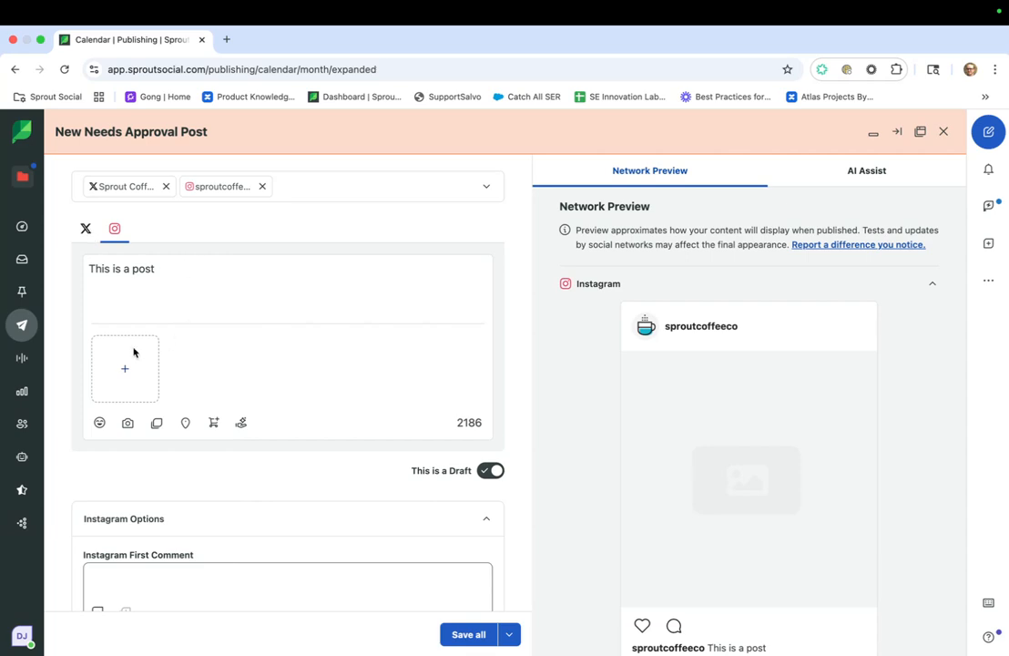
pyautogui.click(86, 230)
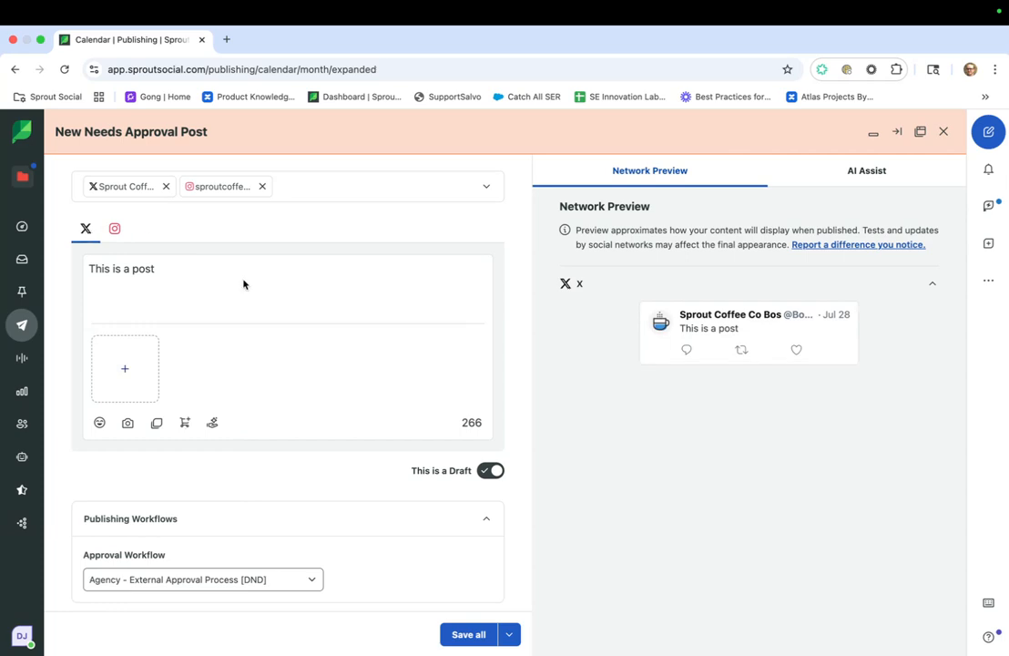
pyautogui.click(115, 230)
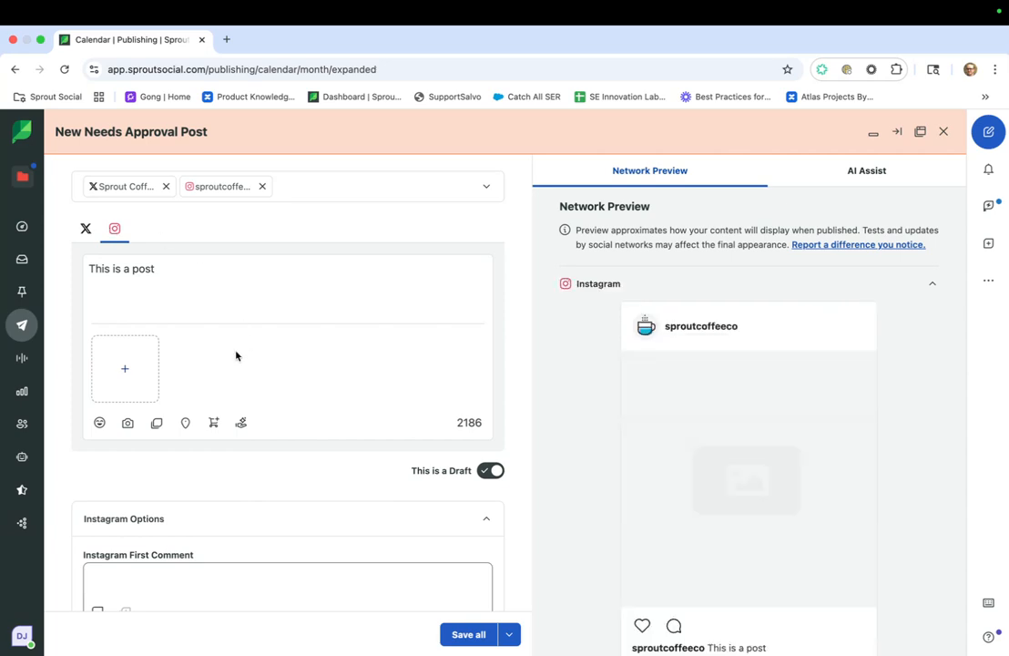
# - Attach the News 12 text asset and the News 12 image from the Asset Library to the Instagram version
pyautogui.click(125, 370)
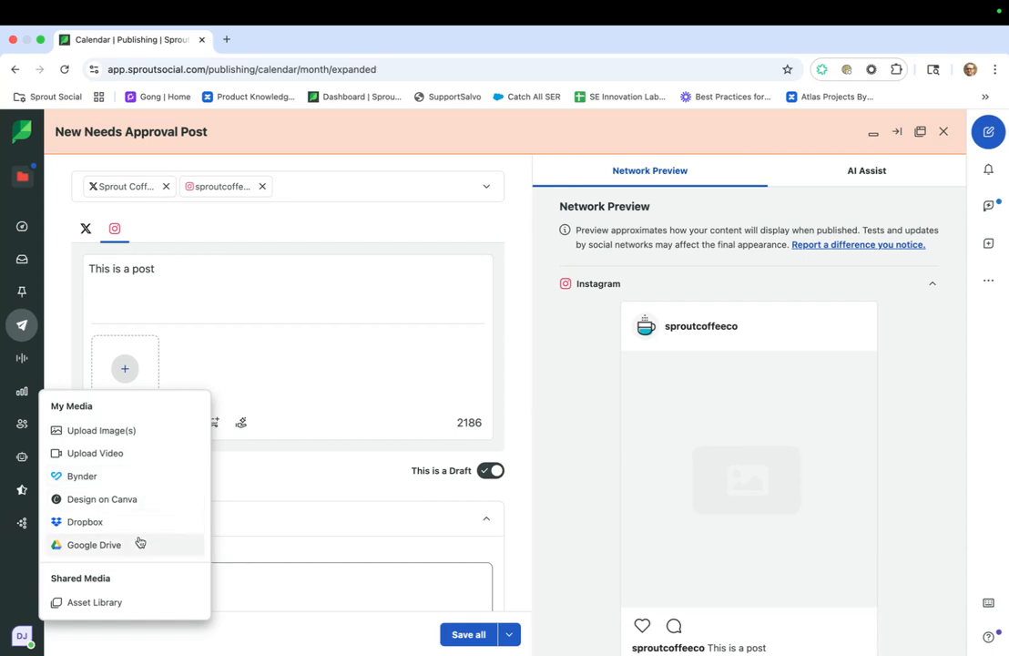
pyautogui.click(88, 603)
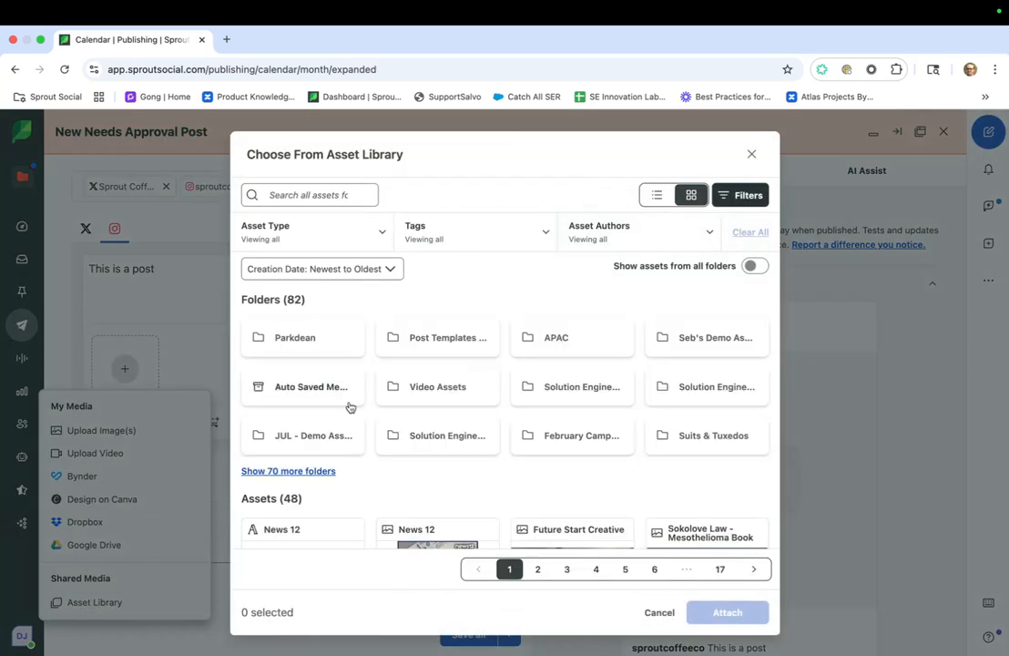
pyautogui.scroll(-1, 350, 407)
pyautogui.scroll(-1, 350, 407)
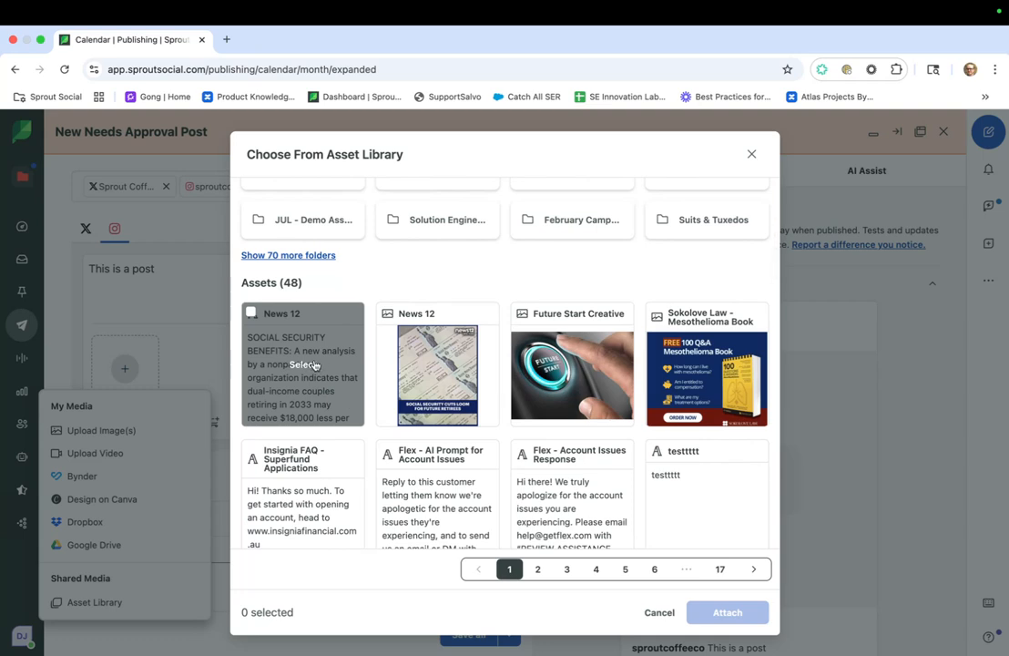
pyautogui.click(314, 364)
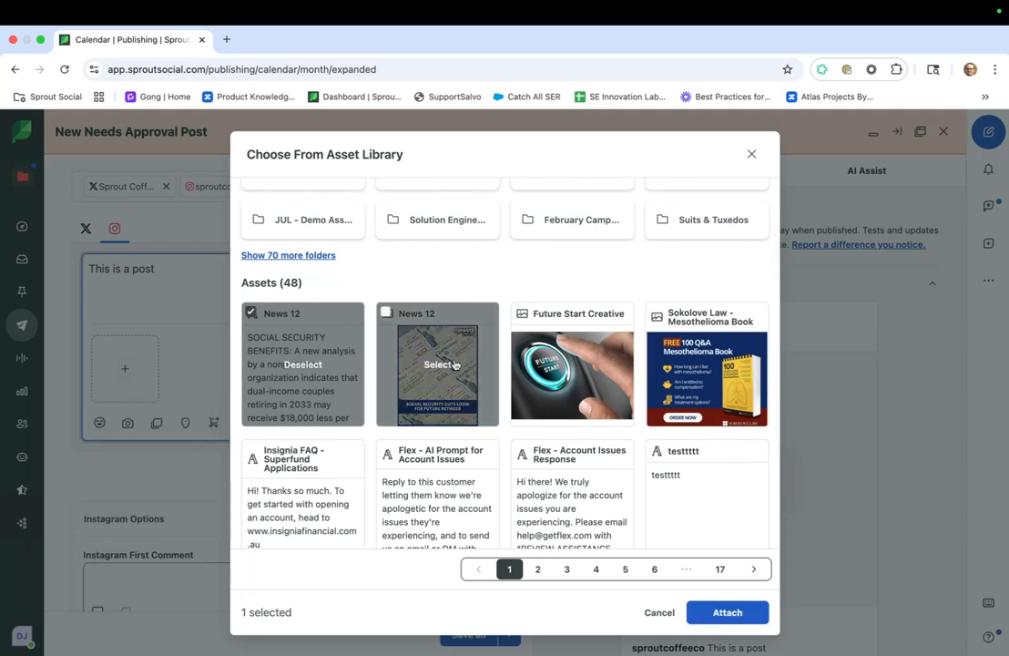
pyautogui.click(446, 365)
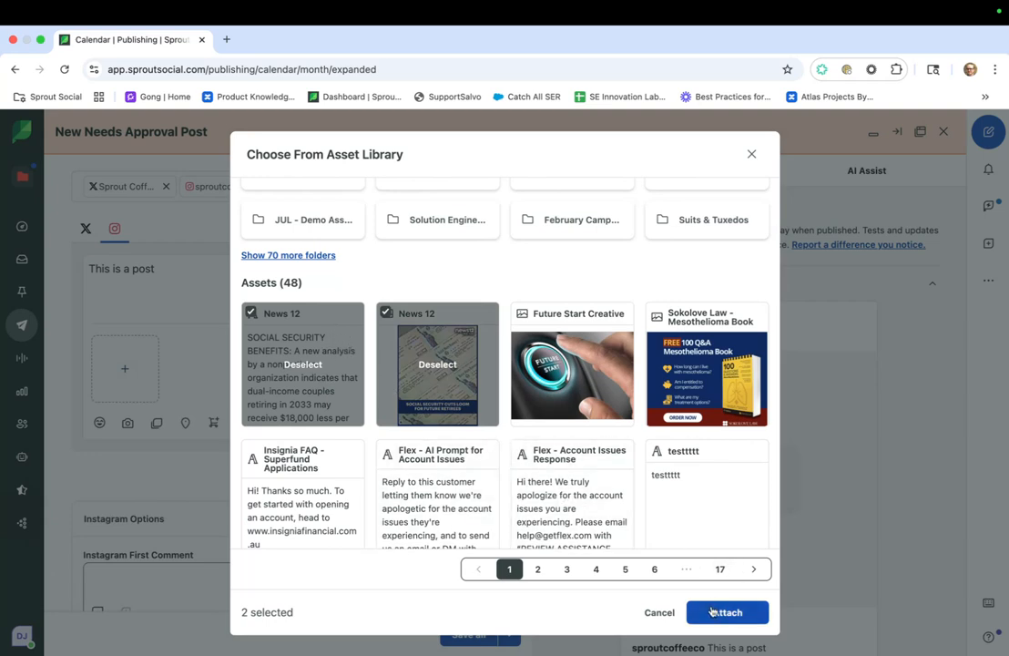
pyautogui.click(712, 612)
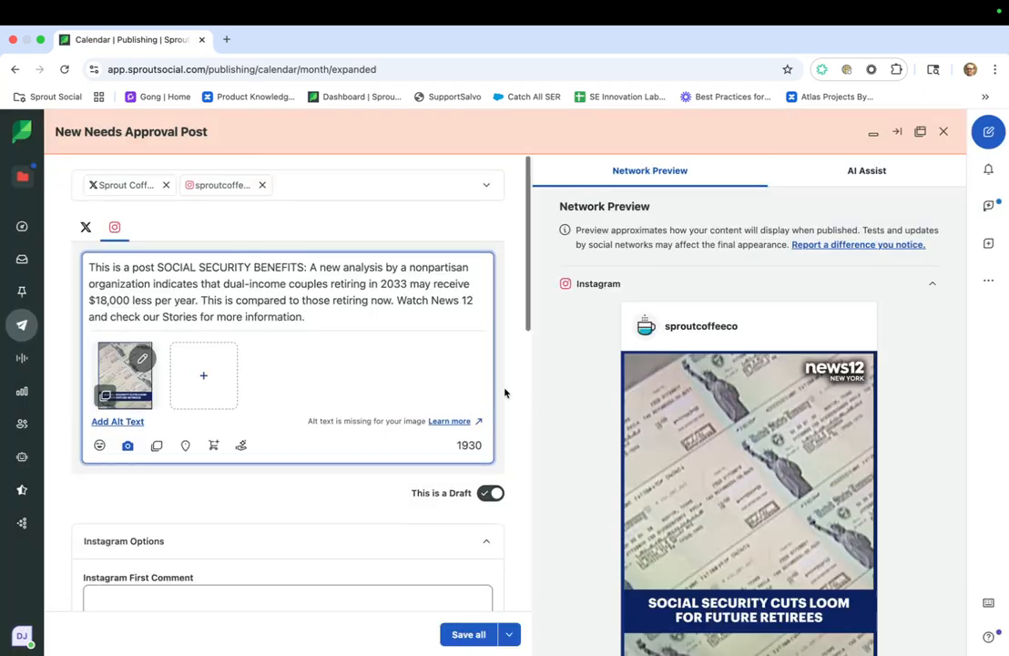
# - Review the Instagram post's network preview and compare it with the X version
pyautogui.scroll(-1, 505, 392)
pyautogui.scroll(-3, 592, 405)
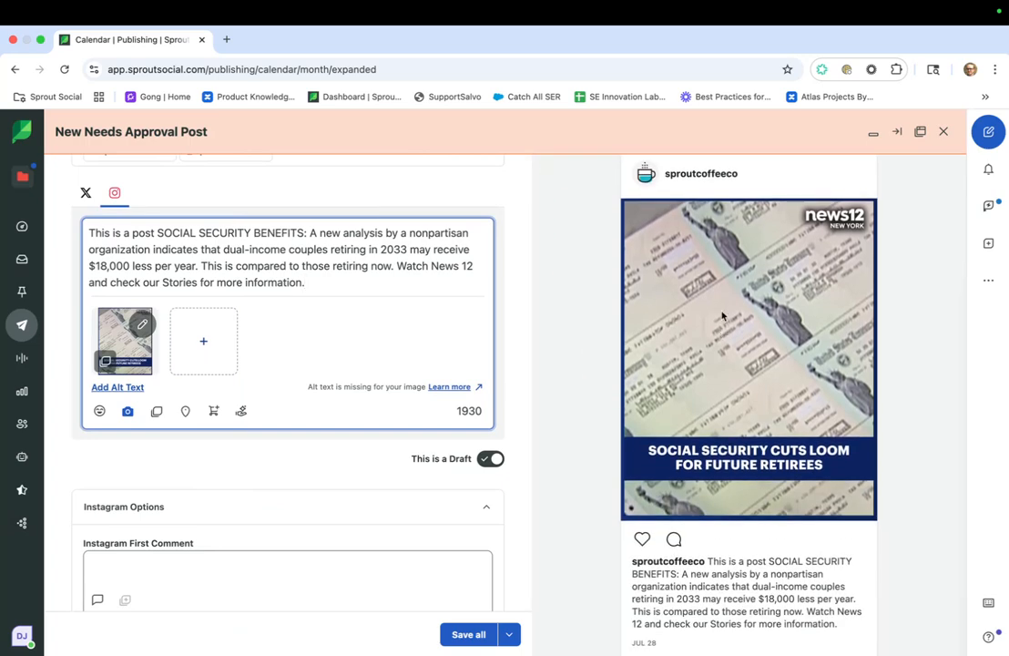
pyautogui.scroll(3, 583, 387)
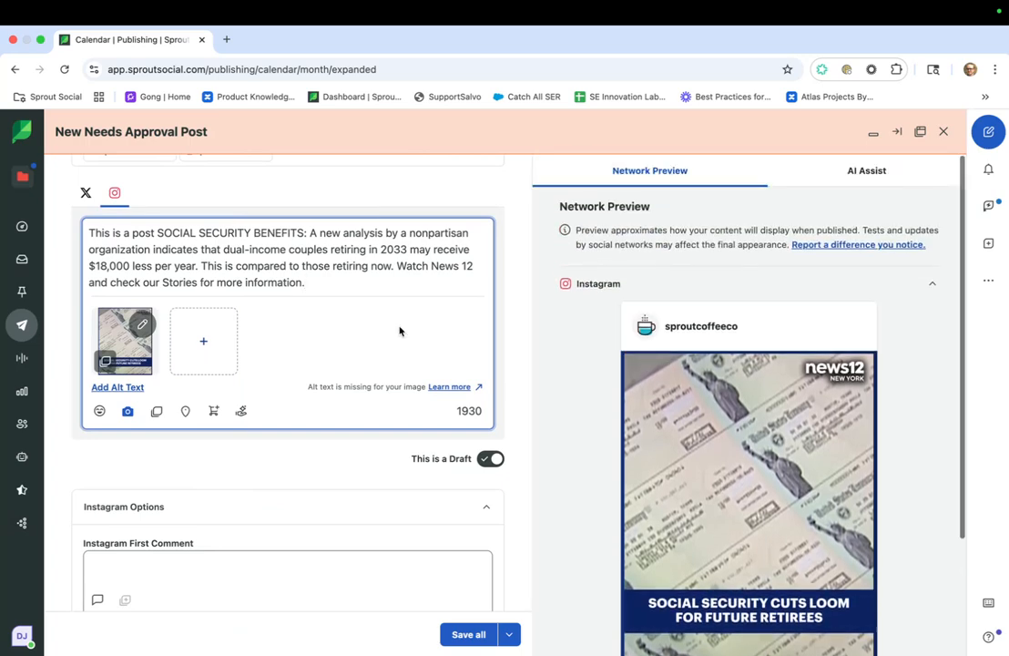
pyautogui.click(84, 193)
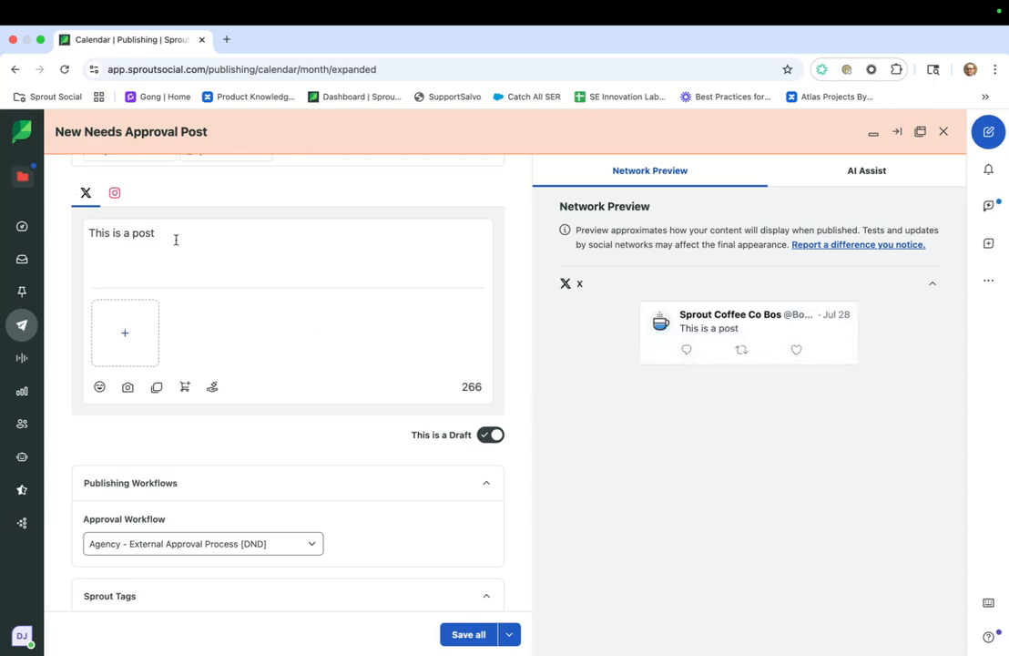
# - Enter "#News12 #socialsecurity #benefits #retirement #money #news" as the first comment of the Instagram version
pyautogui.click(114, 193)
pyautogui.scroll(-4, 307, 432)
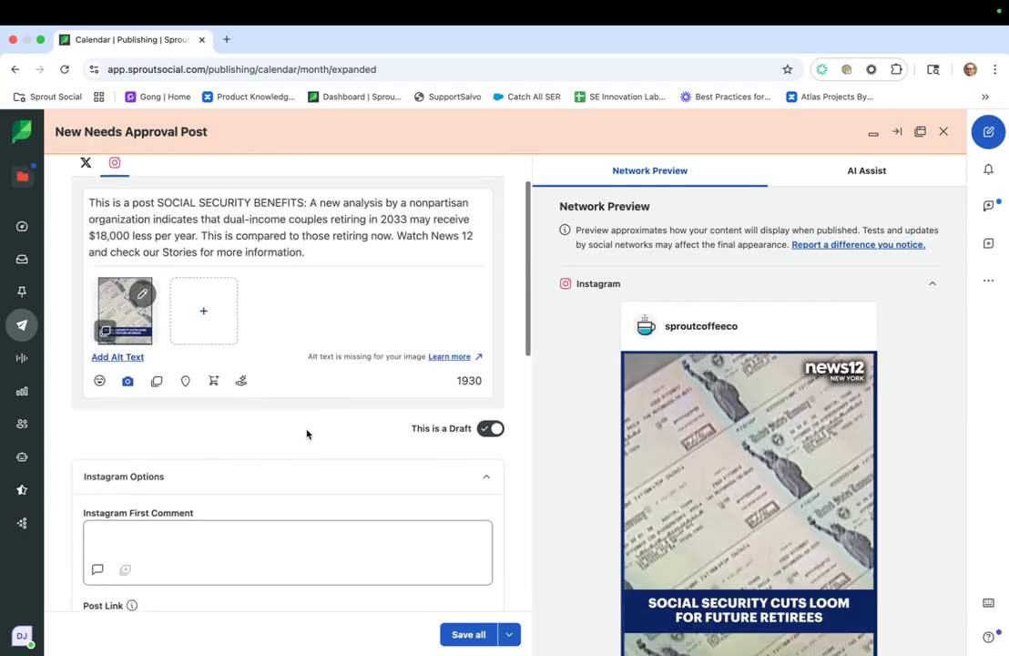
pyautogui.click(217, 403)
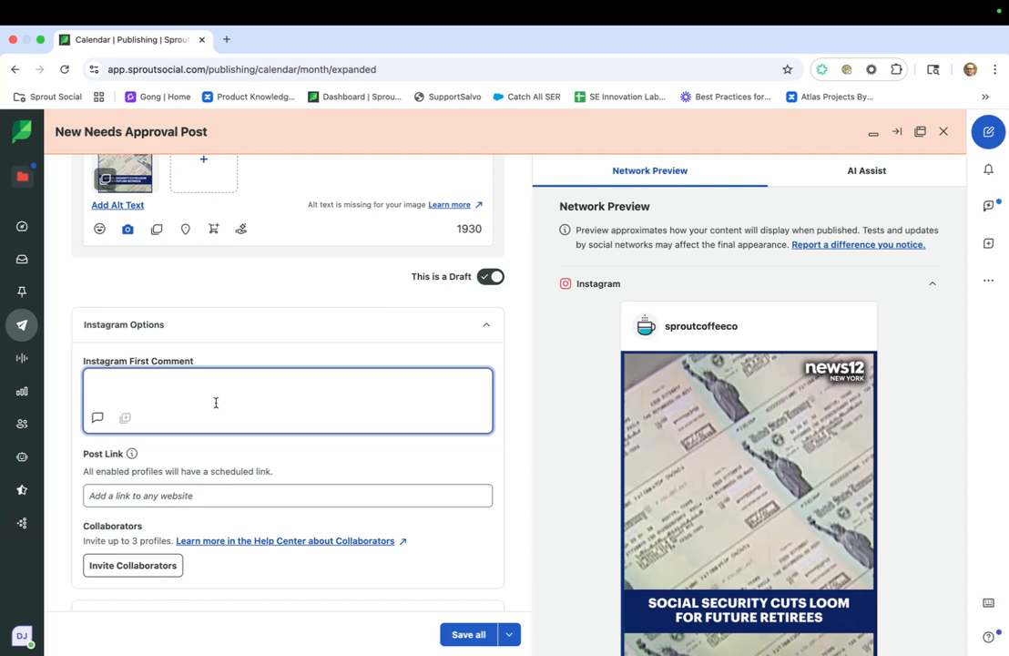
pyautogui.write('#News12 #socialsecurity #benefits #retirement #money #news')
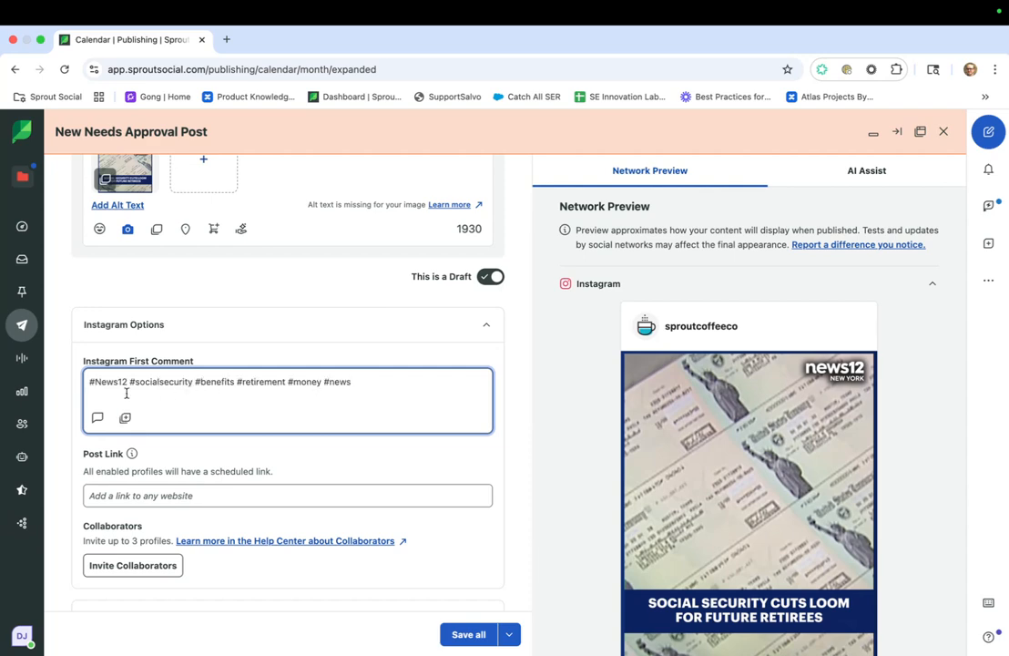
pyautogui.scroll(3, 126, 393)
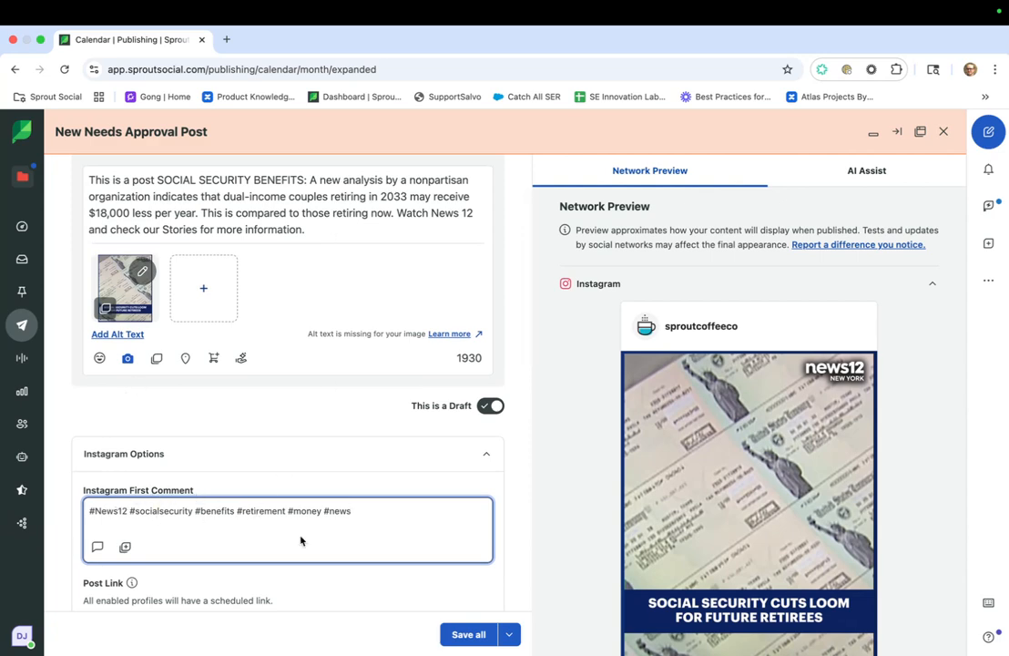
# - Examine the remaining Instagram options and the approval workflows available for the post, keeping the current workflow selection
pyautogui.scroll(-6, 300, 540)
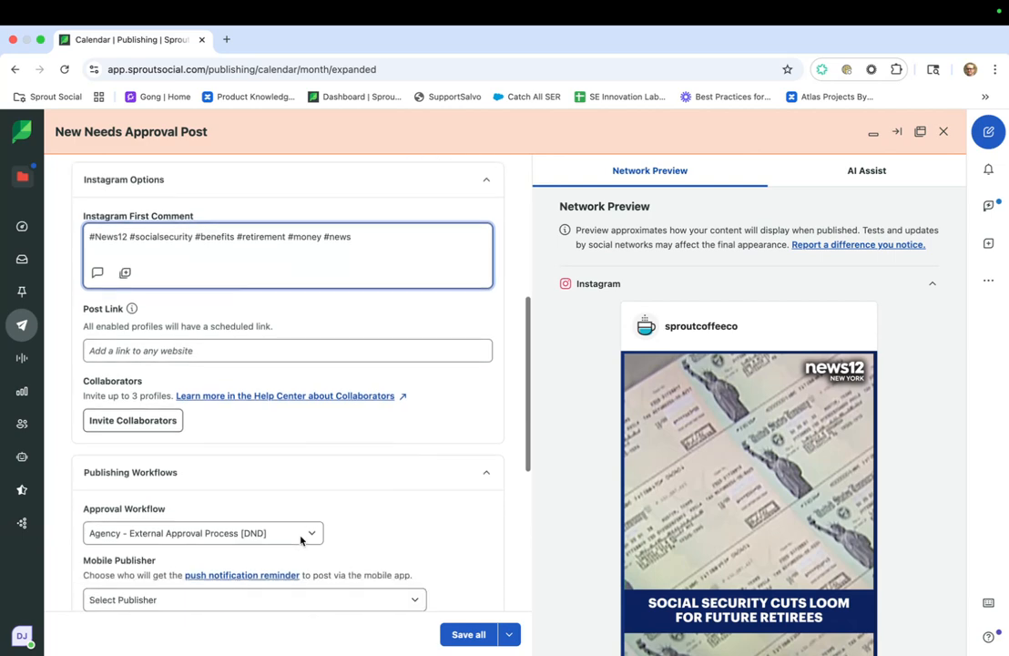
pyautogui.scroll(-4, 301, 540)
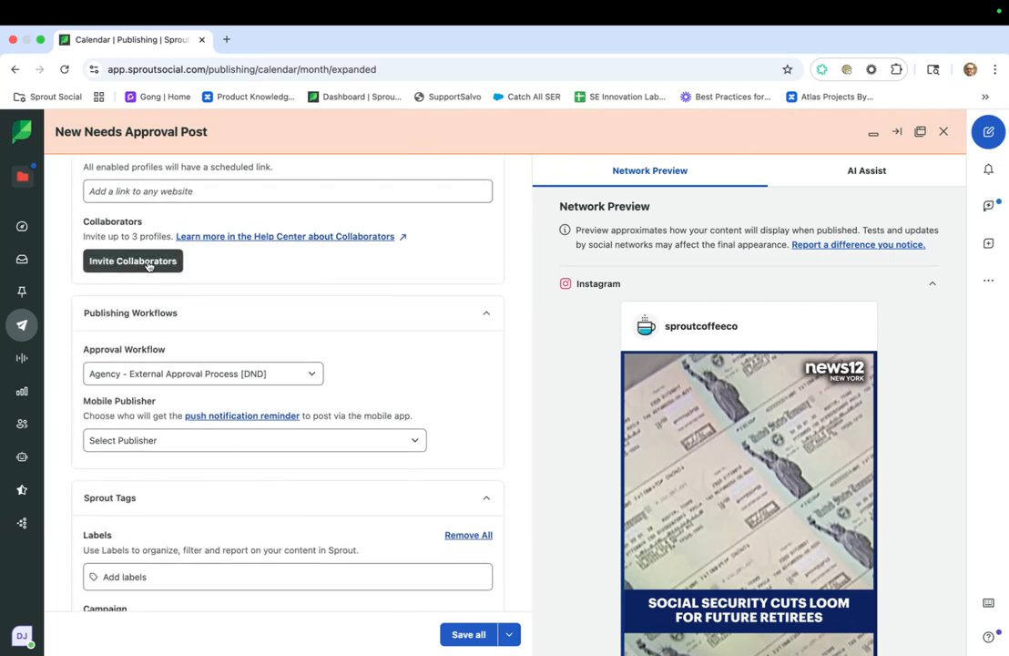
pyautogui.click(282, 383)
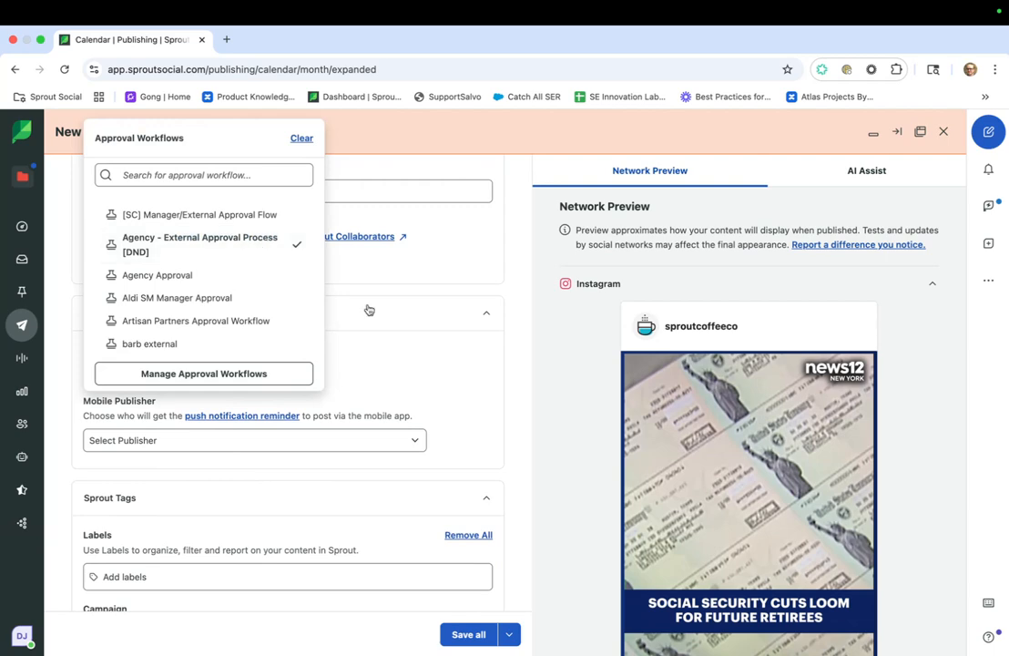
pyautogui.click(416, 313)
pyautogui.click(415, 315)
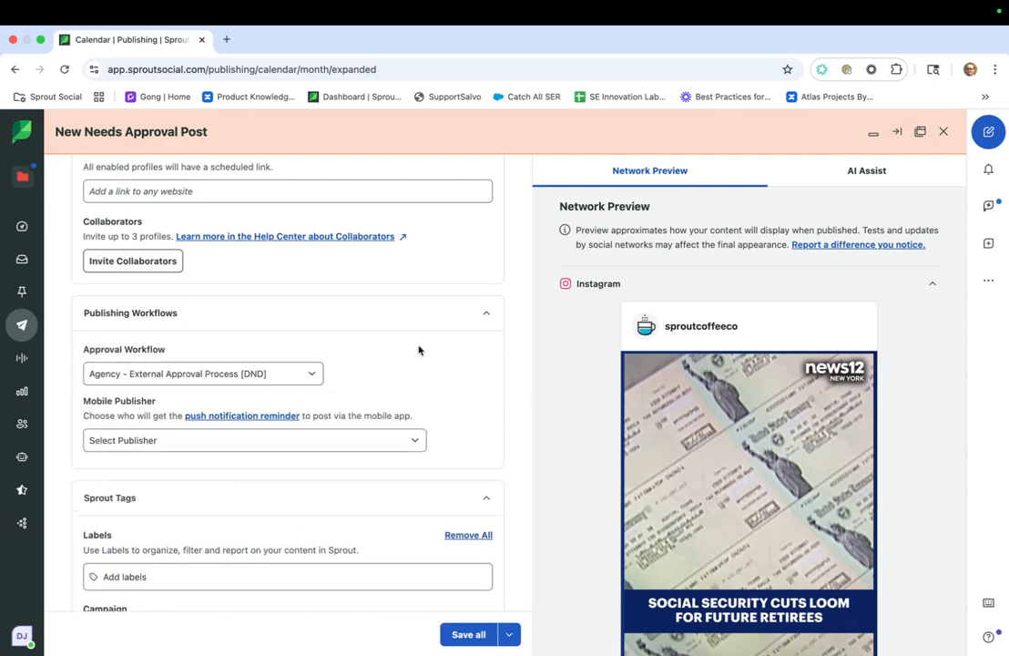
# - Examine the tag labels and campaigns available for the post without assigning any of them
pyautogui.scroll(-2, 411, 366)
pyautogui.scroll(-3, 411, 367)
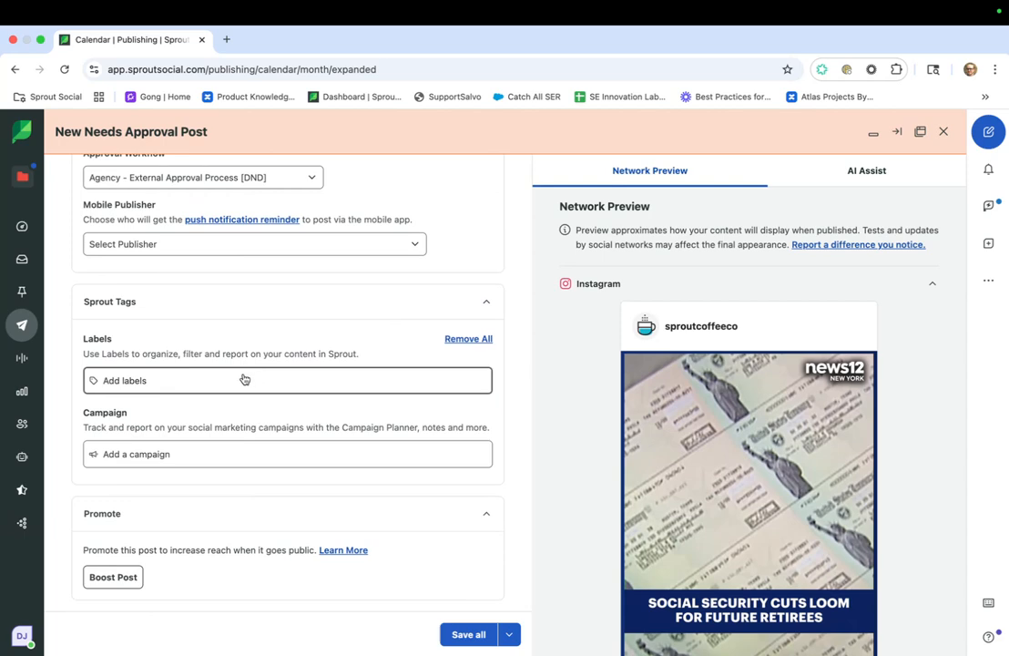
pyautogui.click(241, 380)
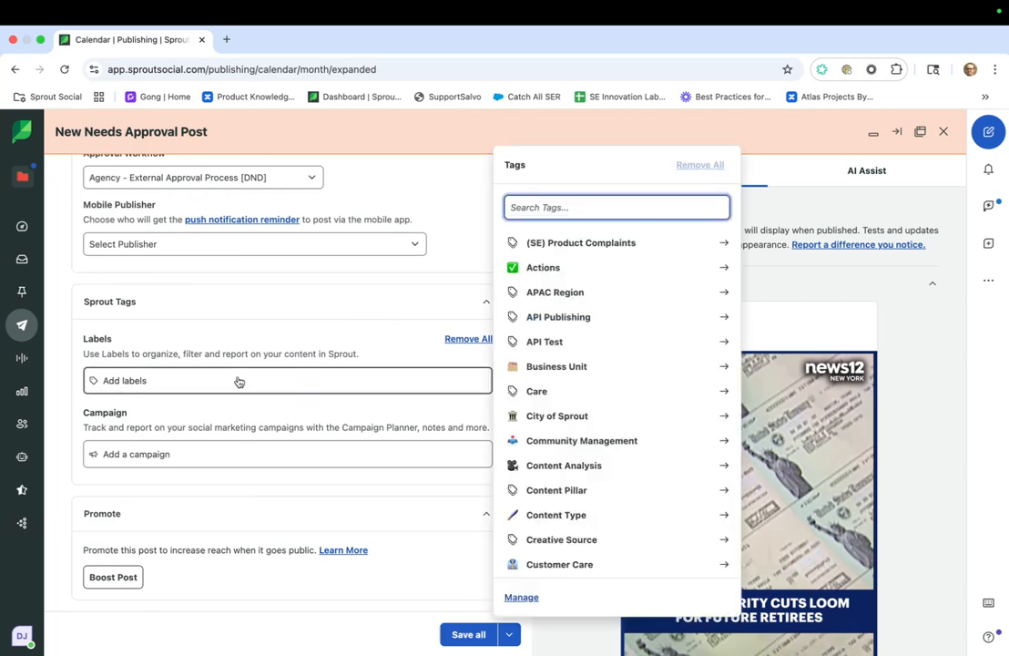
pyautogui.click(239, 382)
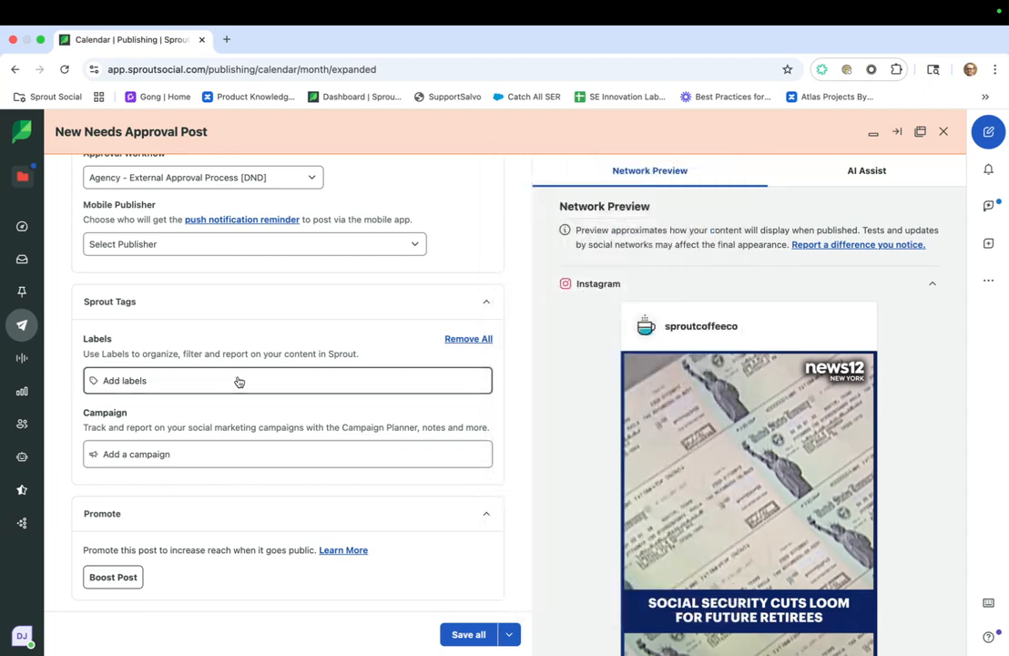
pyautogui.click(227, 461)
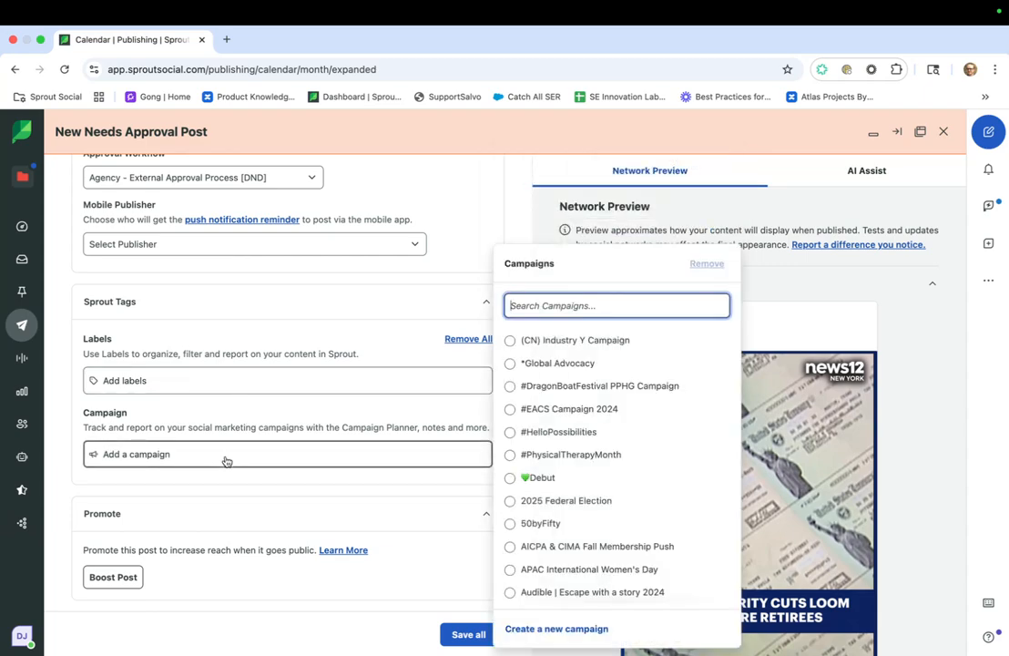
pyautogui.click(226, 461)
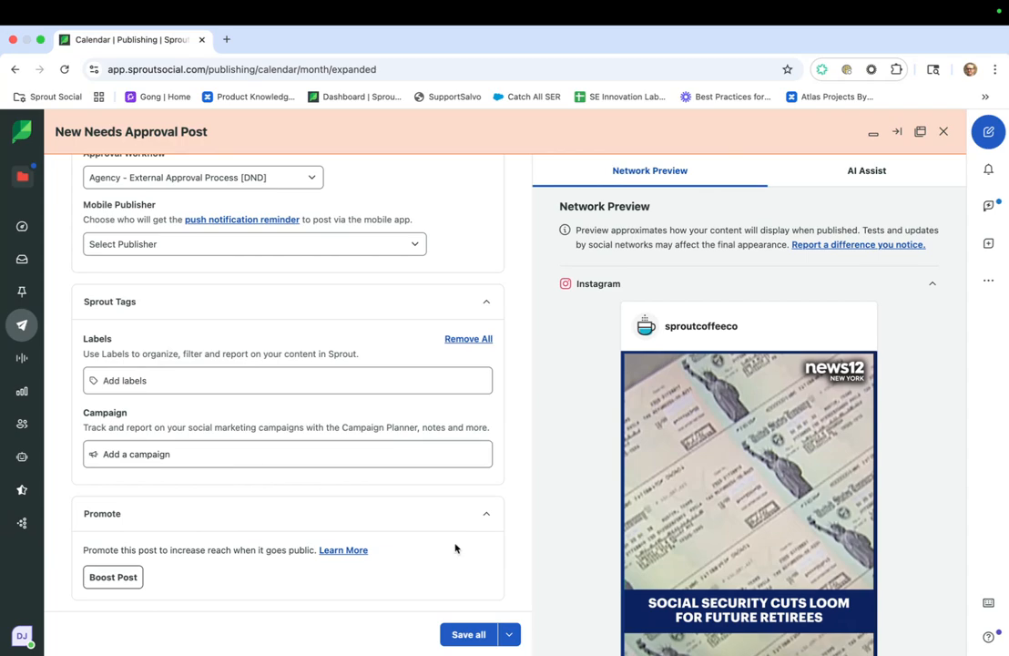
# - Turn off the post's draft status and clear its approval workflow selection
pyautogui.scroll(10, 496, 510)
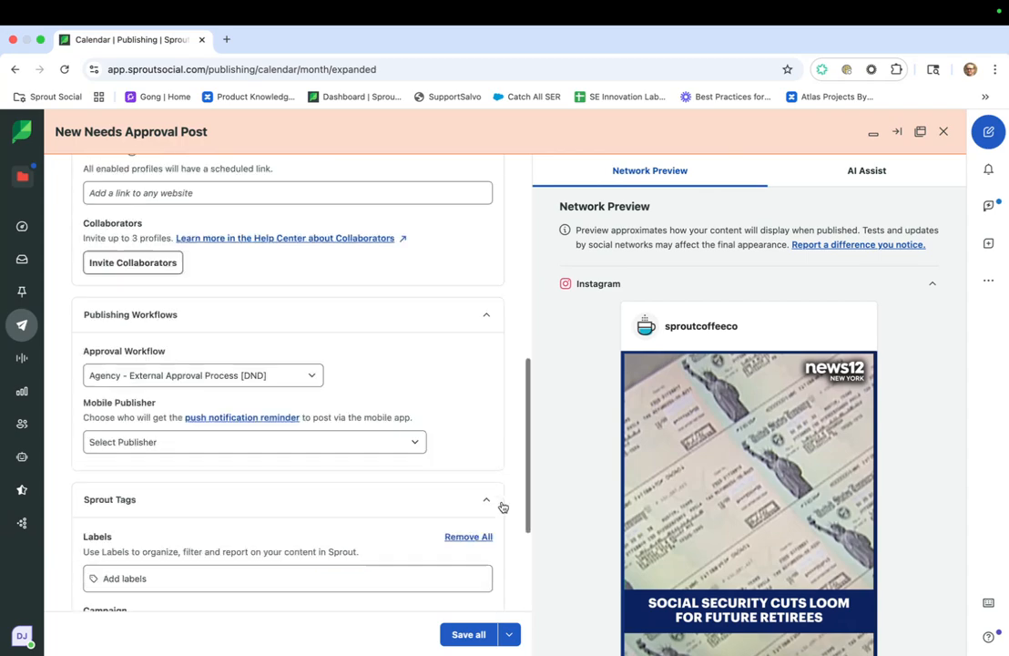
pyautogui.click(489, 495)
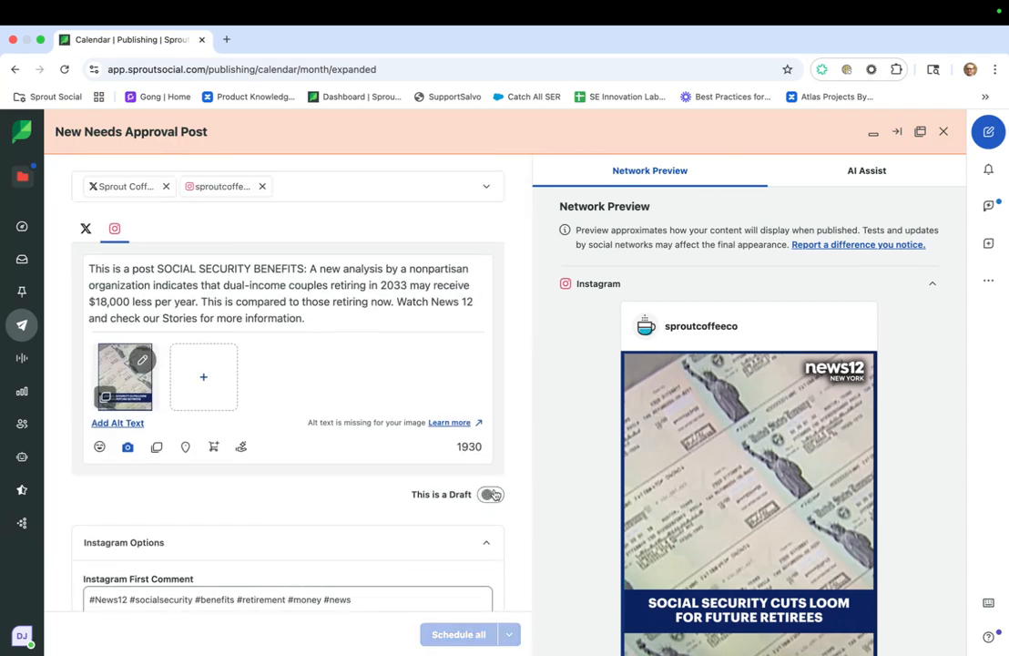
pyautogui.scroll(-6, 492, 492)
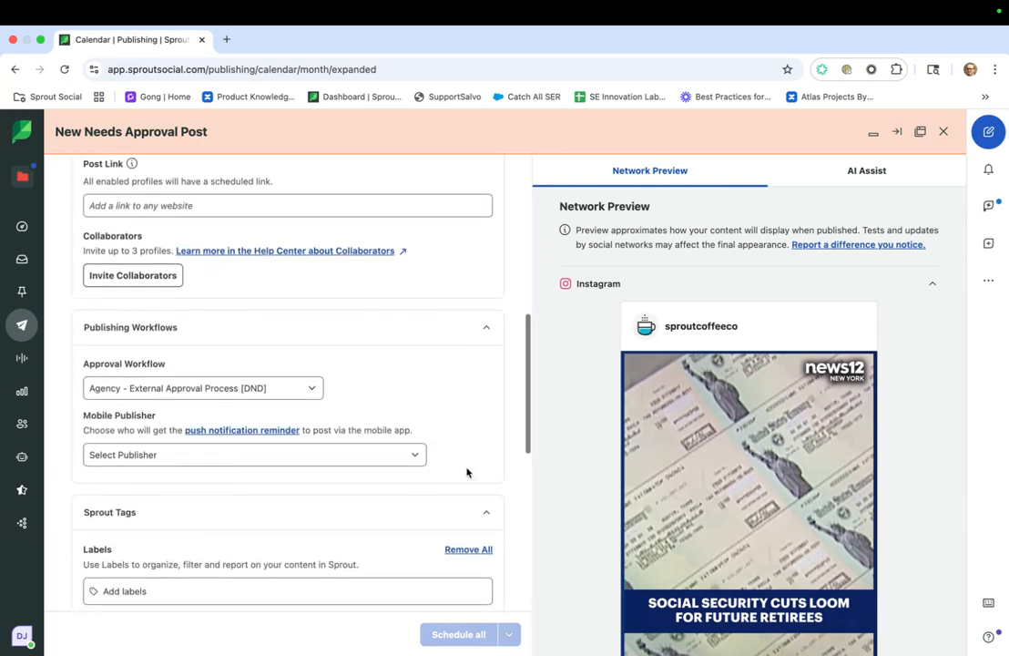
pyautogui.click(292, 389)
pyautogui.click(244, 238)
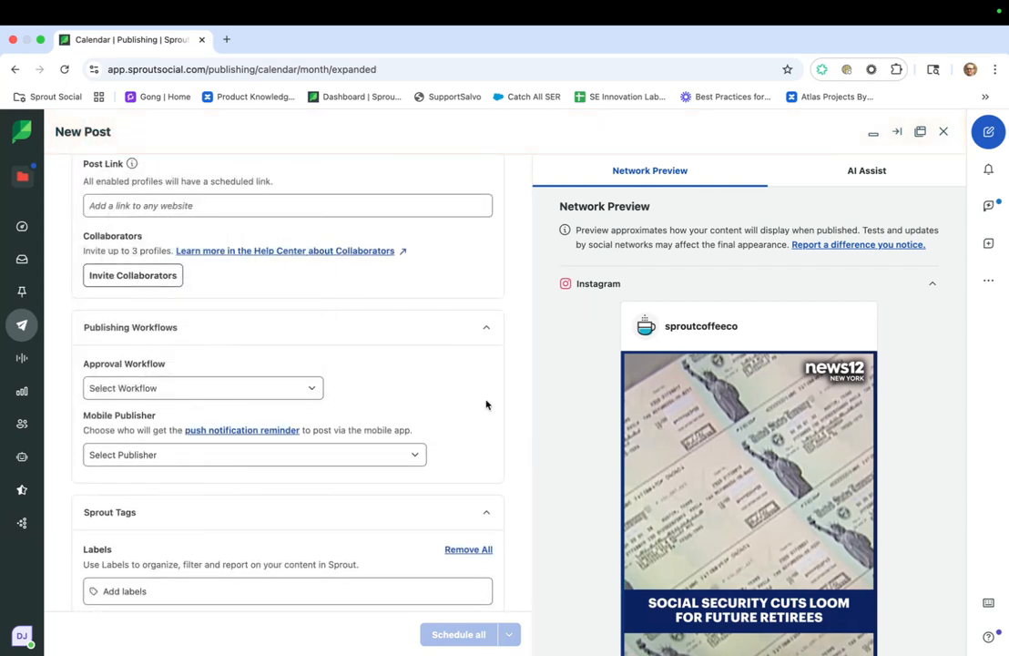
# - Schedule the post for Jul 28, 2025 using Specific Days & Times, and check the hour and minute choices
pyautogui.scroll(-5, 527, 466)
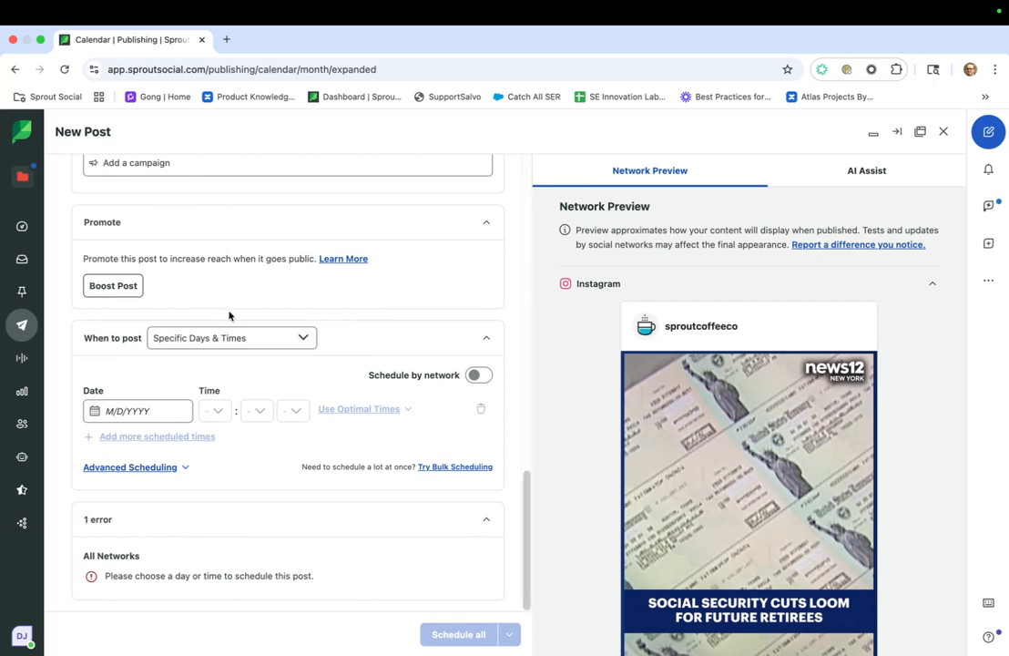
pyautogui.click(228, 338)
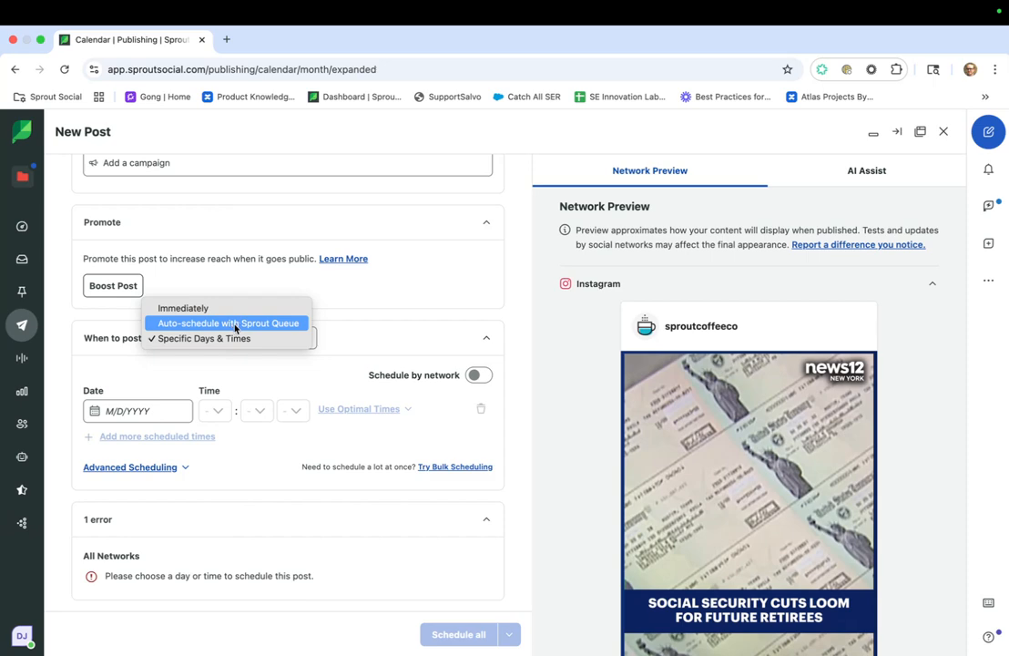
pyautogui.click(151, 412)
pyautogui.click(153, 412)
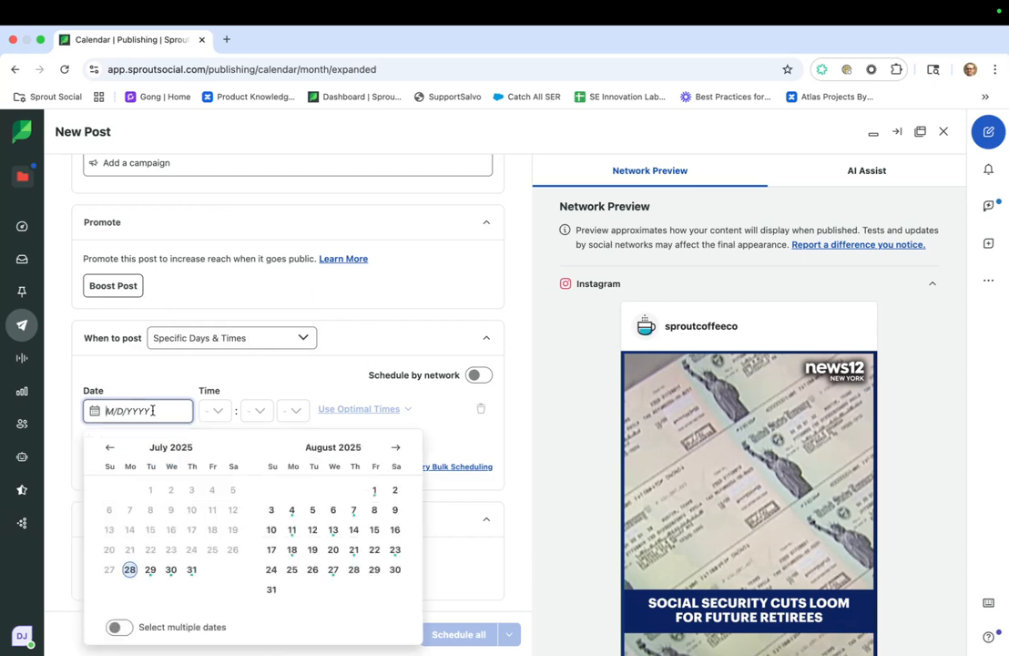
pyautogui.click(128, 571)
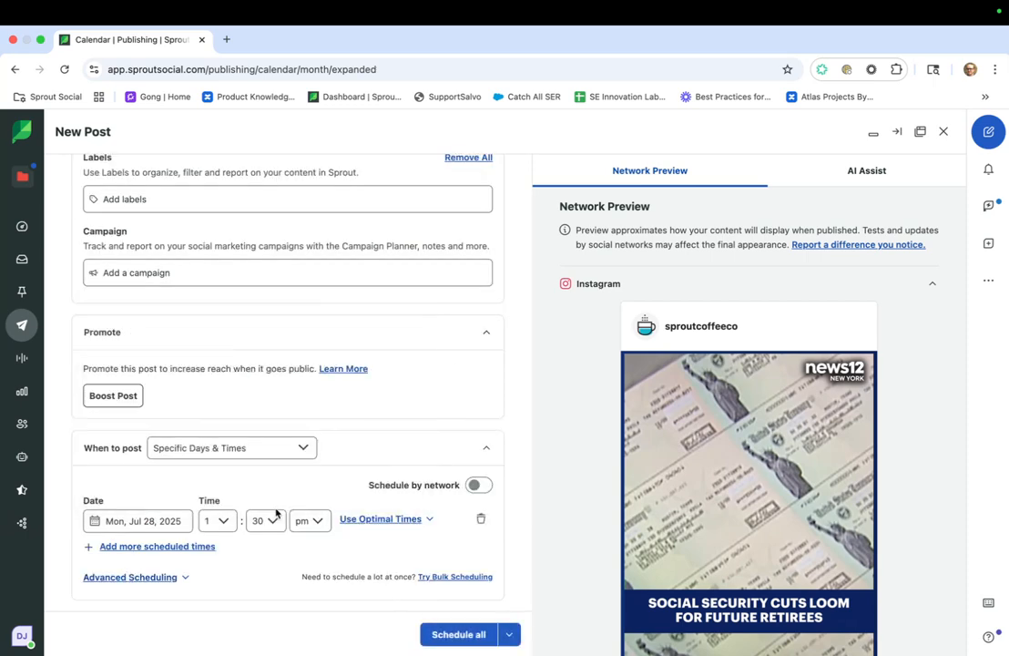
pyautogui.click(226, 523)
pyautogui.click(265, 524)
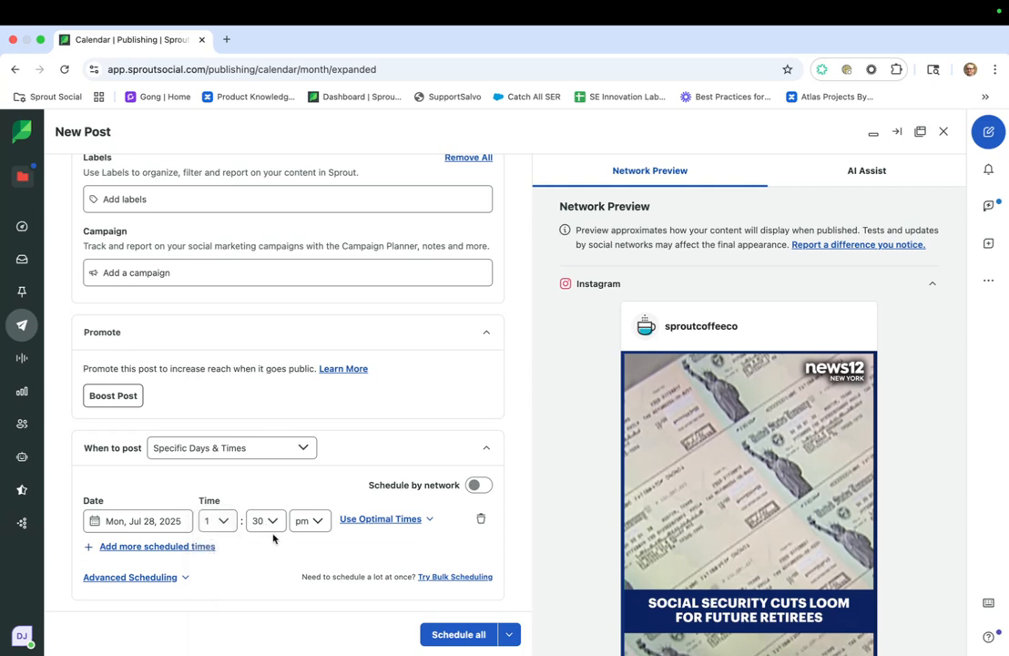